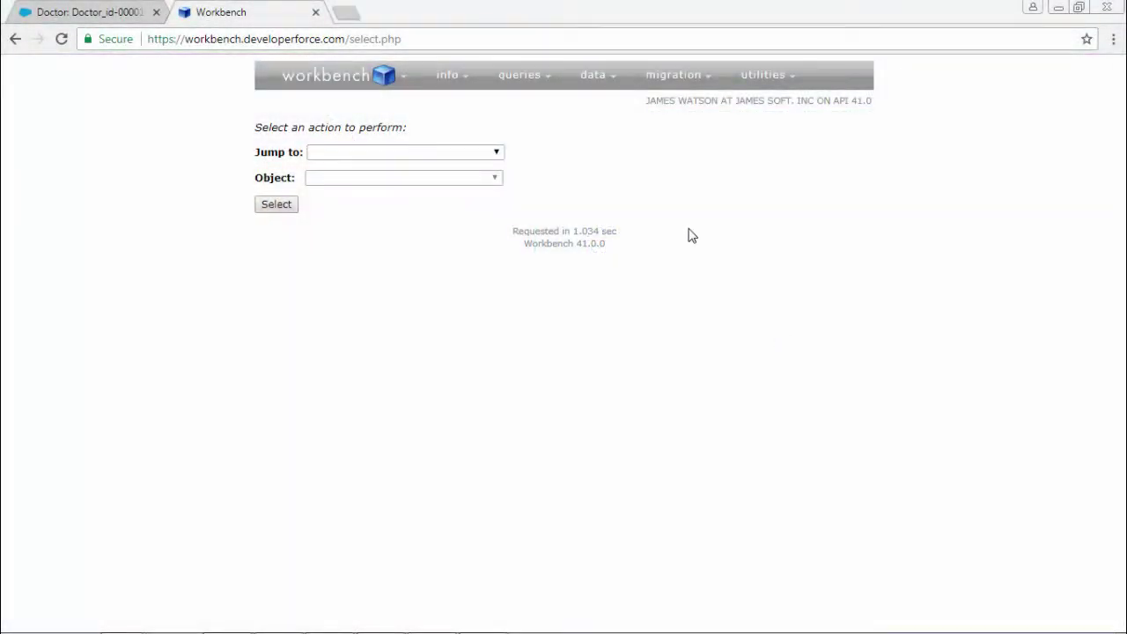
Step: Open the SOSL Search page in Workbench
mouse_move(551, 87)
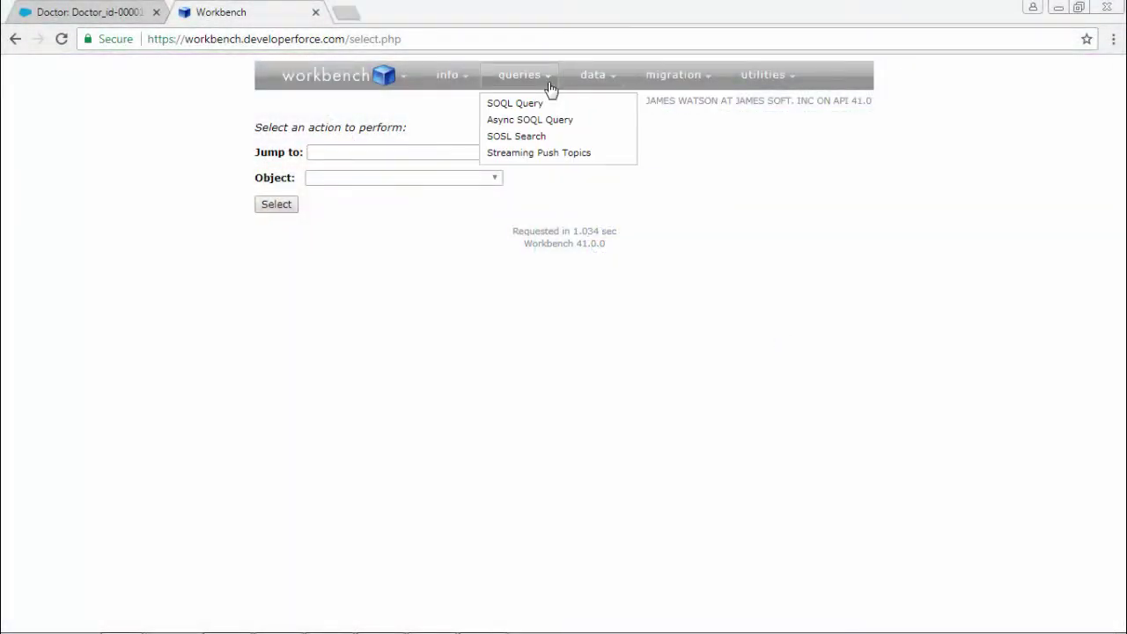
click(531, 142)
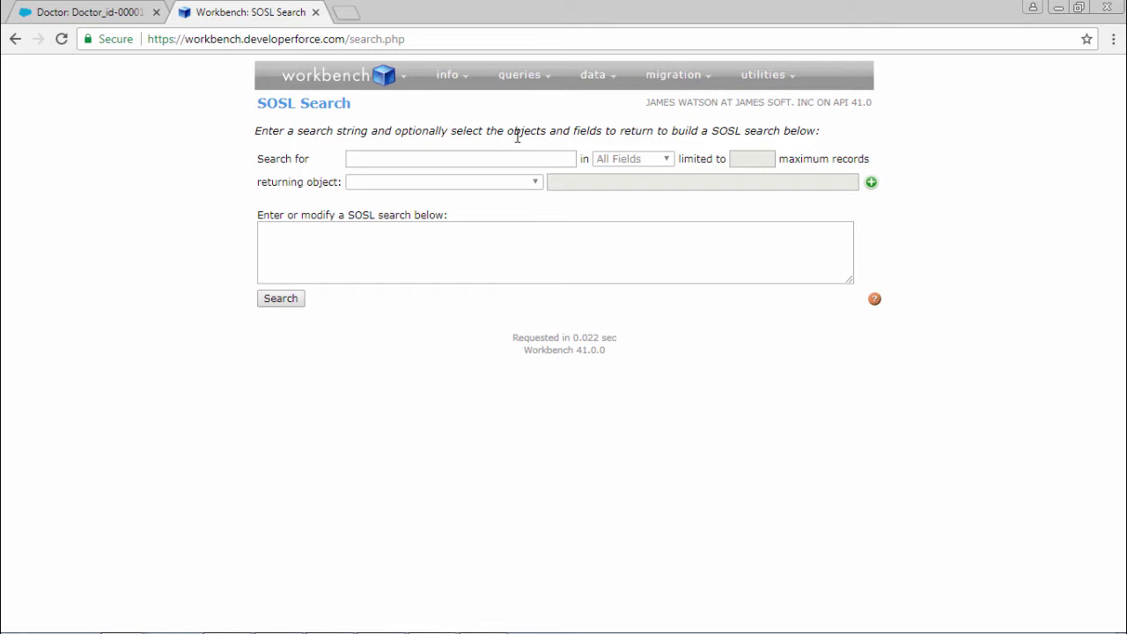
Step: Switch to Salesforce and review the details of the Doctor_id-00001 record
click(119, 12)
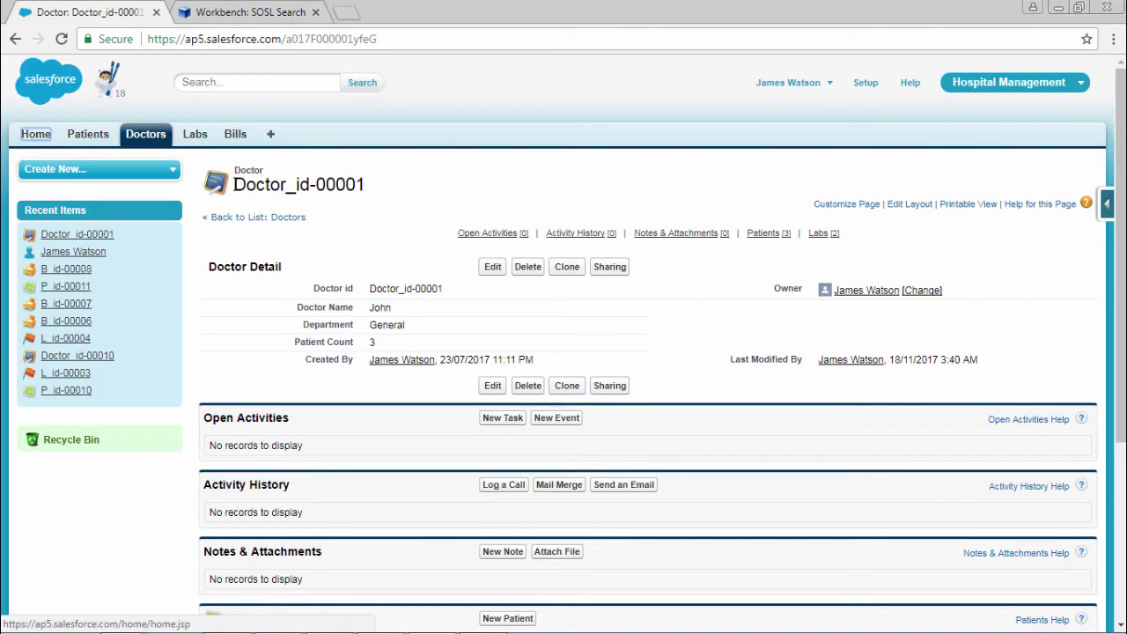
drag(233, 184, 551, 379)
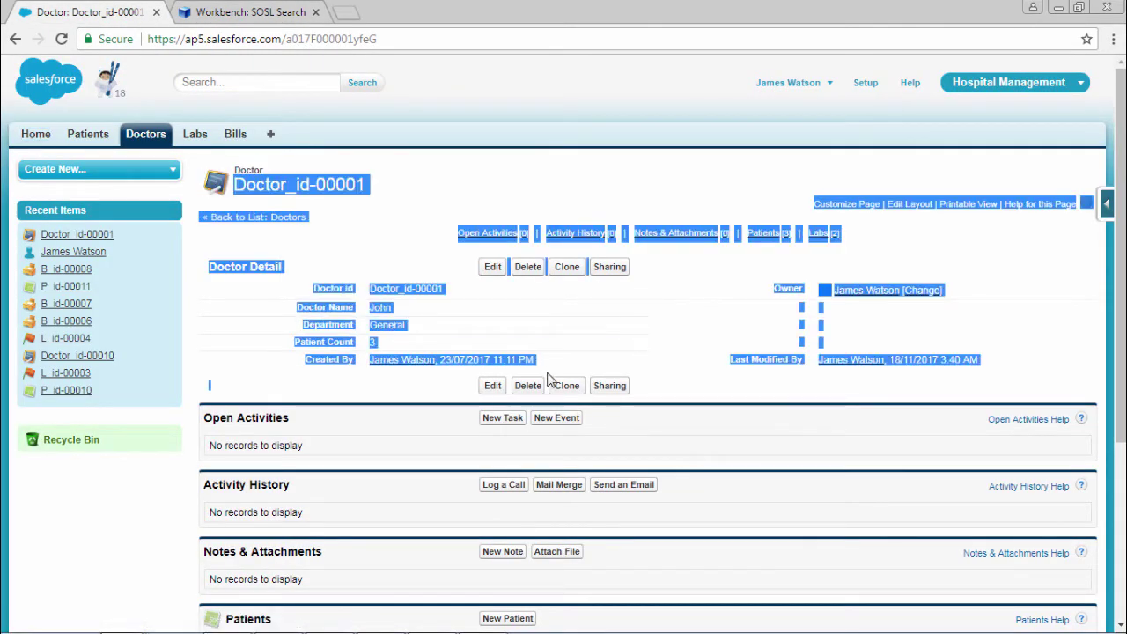
double_click(564, 331)
click(394, 257)
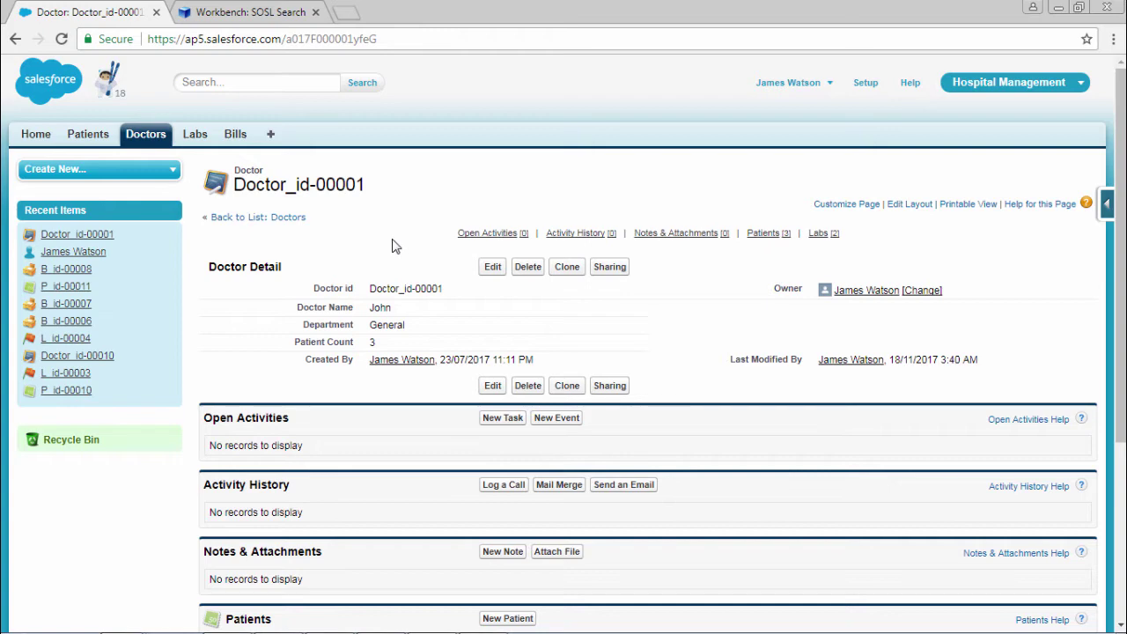
Step: Open the Doctor custom object's definition and locate the API names of its custom fields
click(1108, 210)
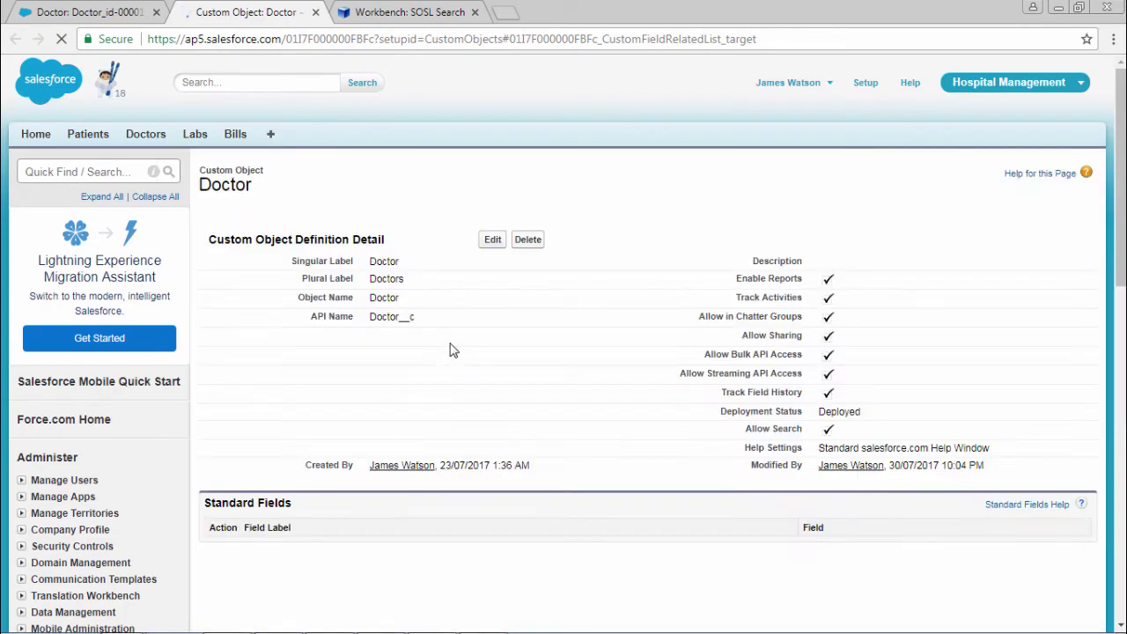
scroll(400, 412, down, 7)
scroll(401, 413, up, 2)
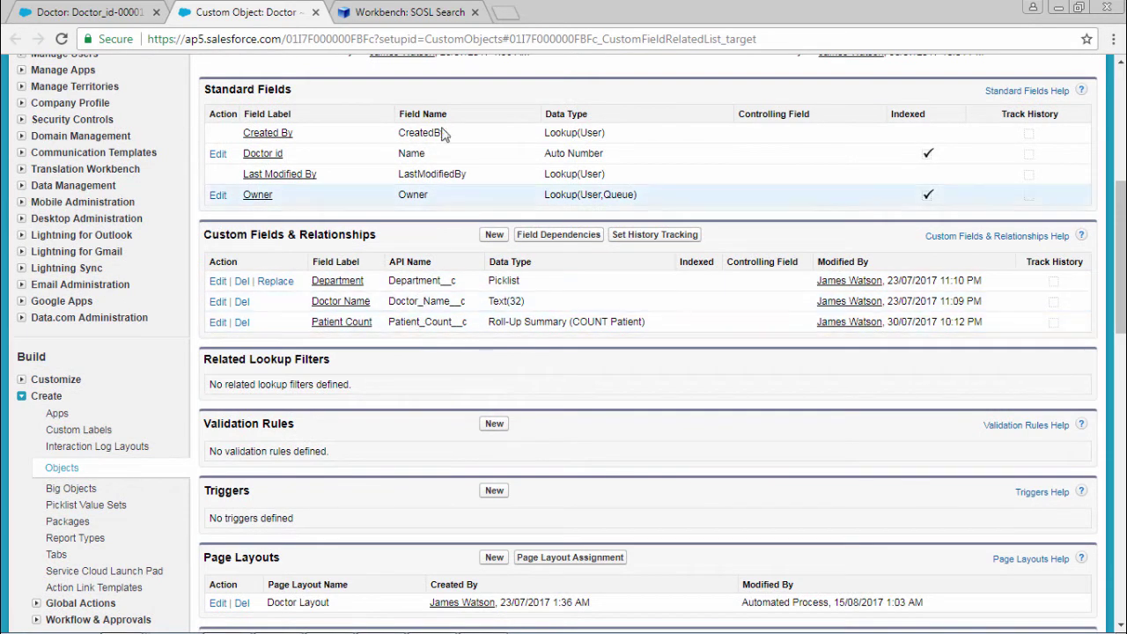
Step: Back in Workbench, enter the doctor's first name as the SOSL search term and search in All Fields
click(426, 15)
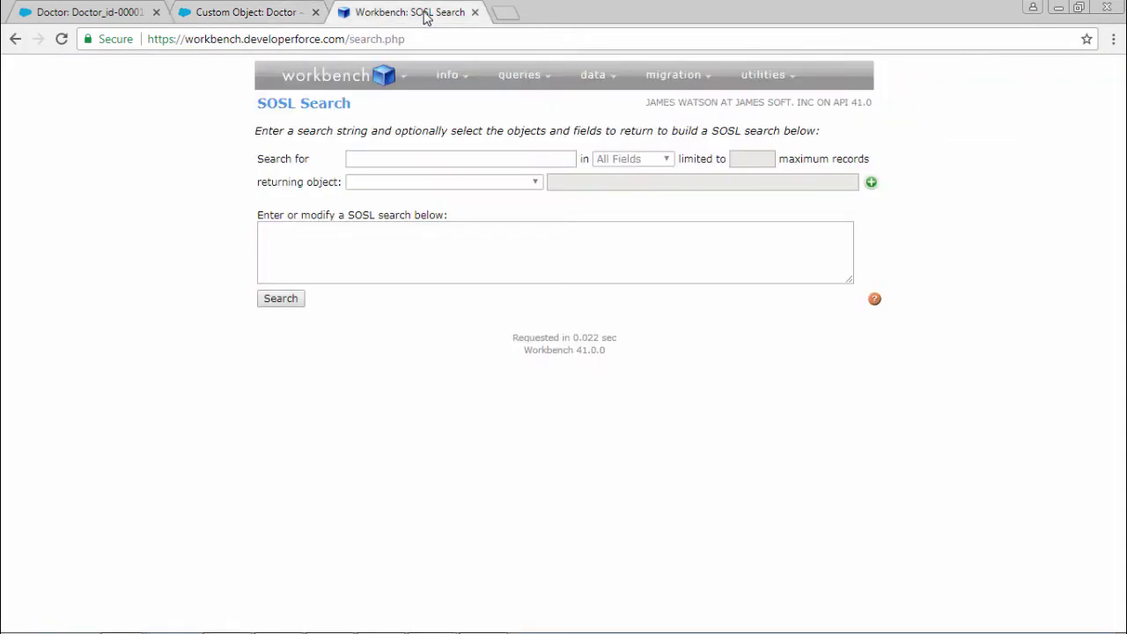
click(437, 159)
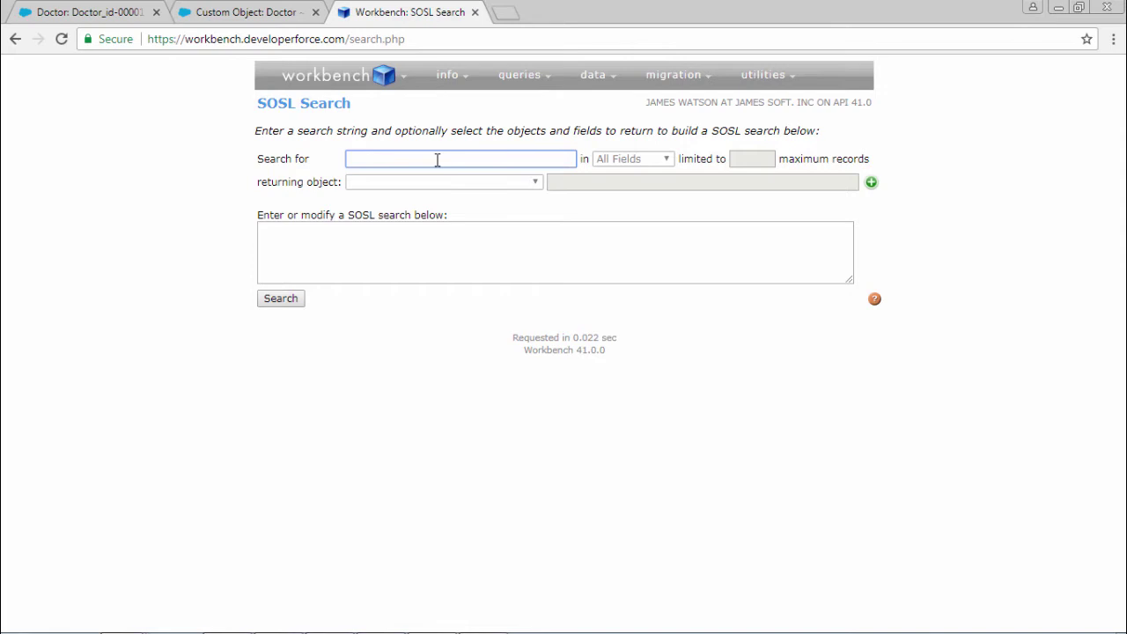
text(Jo)
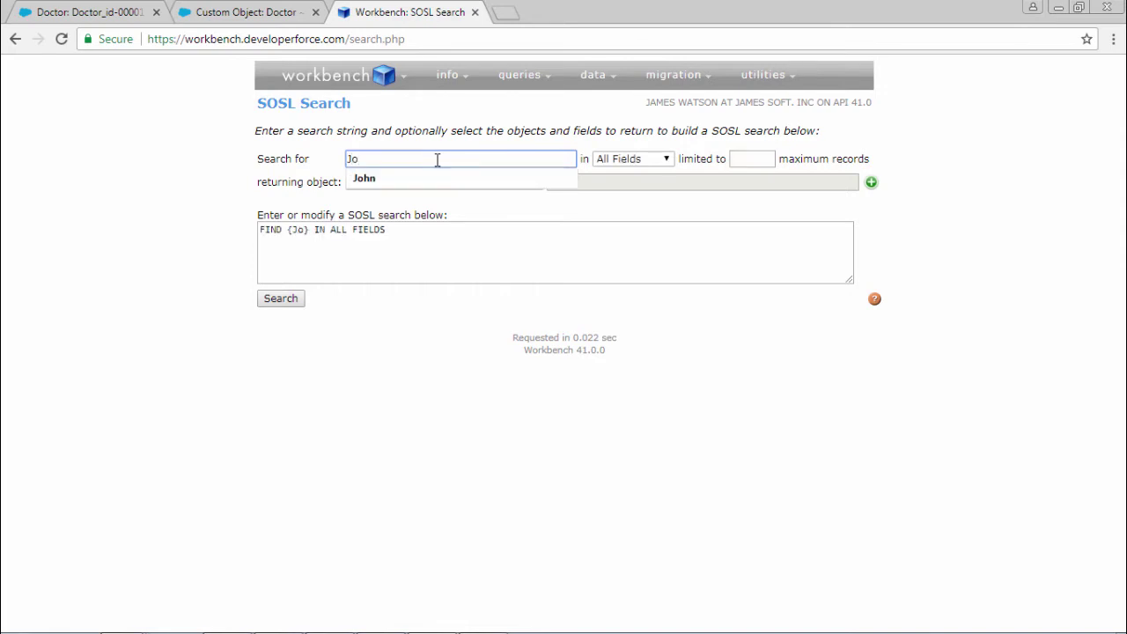
key(Down)
key(Return)
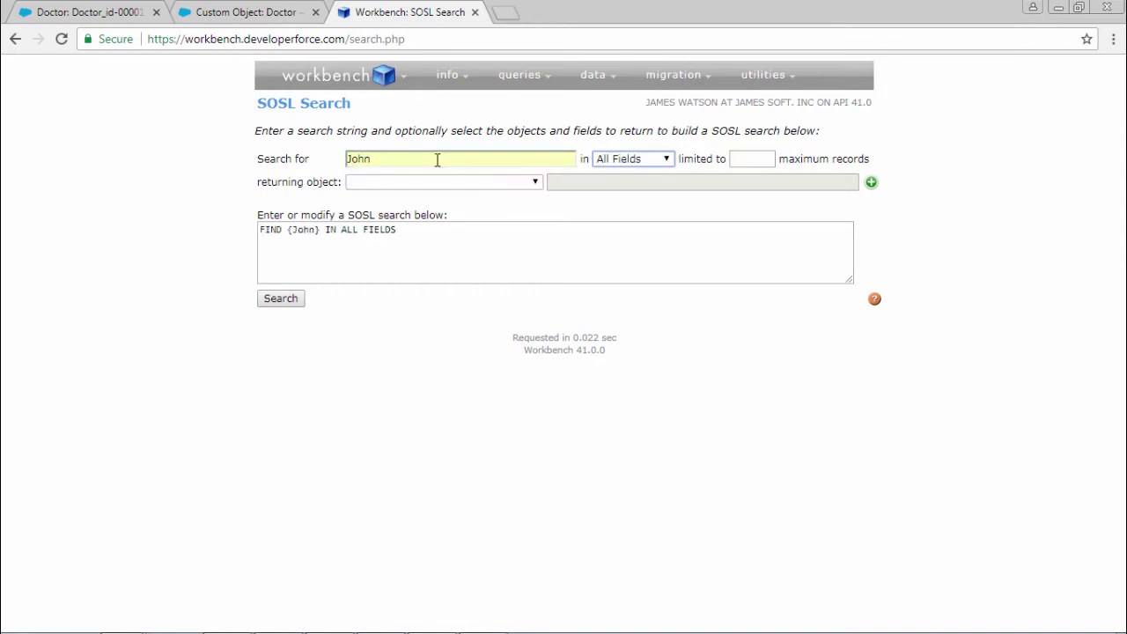
click(641, 162)
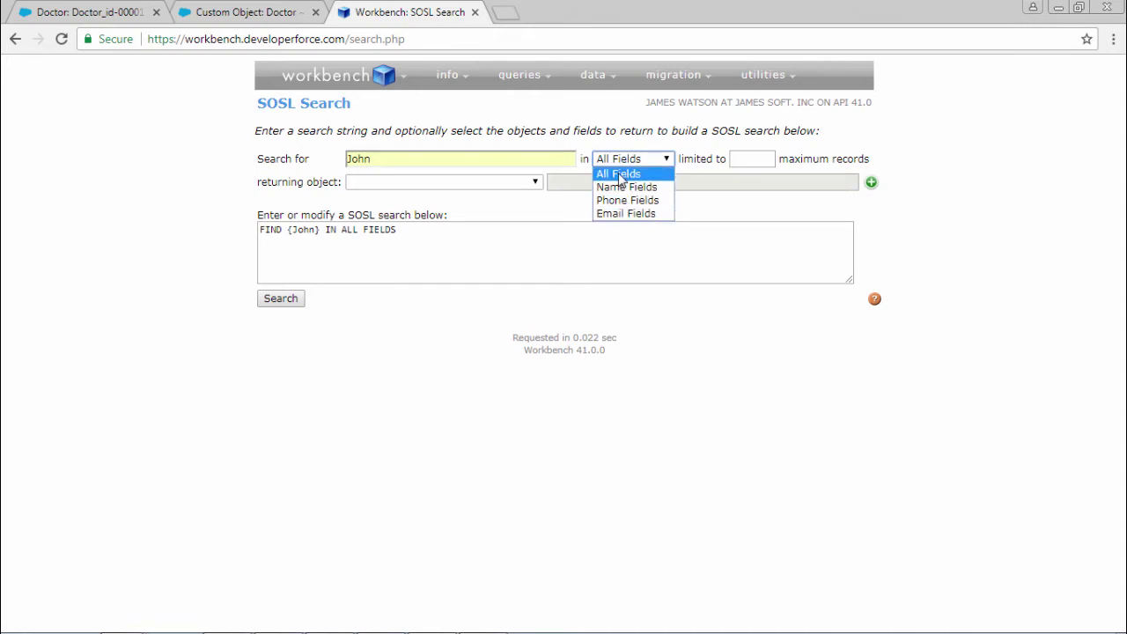
click(621, 175)
Step: Set the returning object of the SOSL search to Doctor__c
click(460, 185)
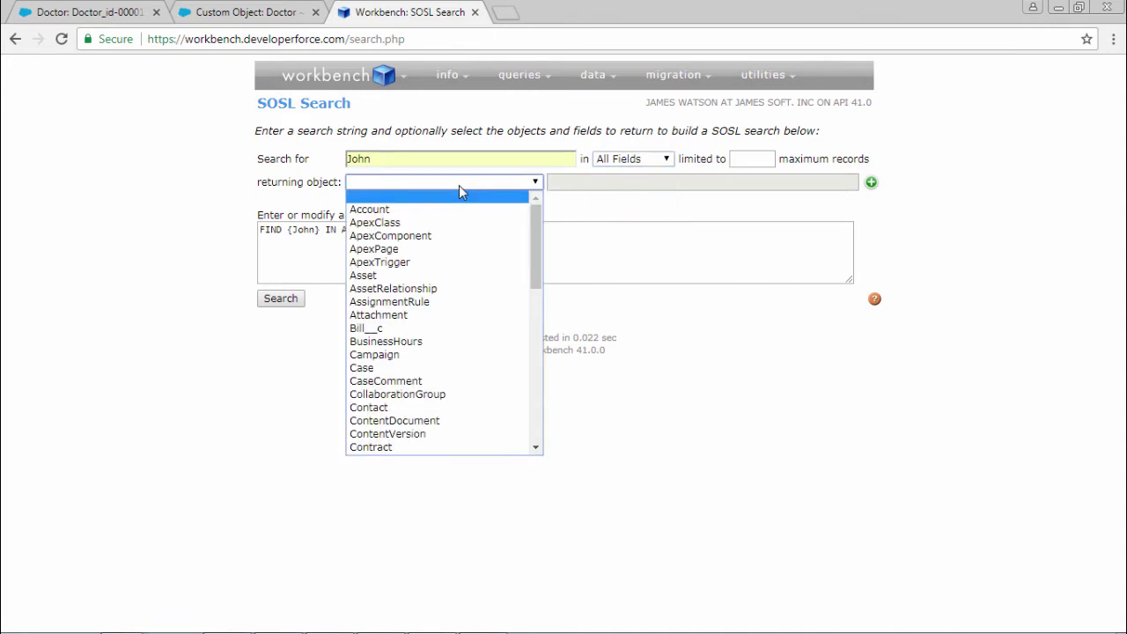
key(d)
key(Down)
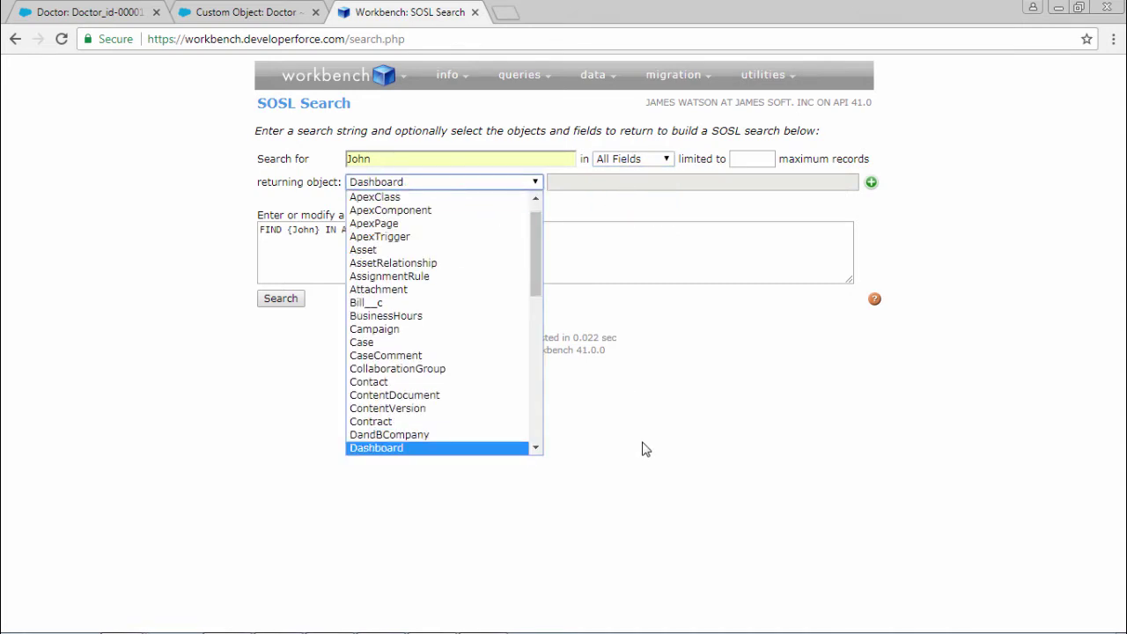
key(Down)
key(Down)
click(429, 435)
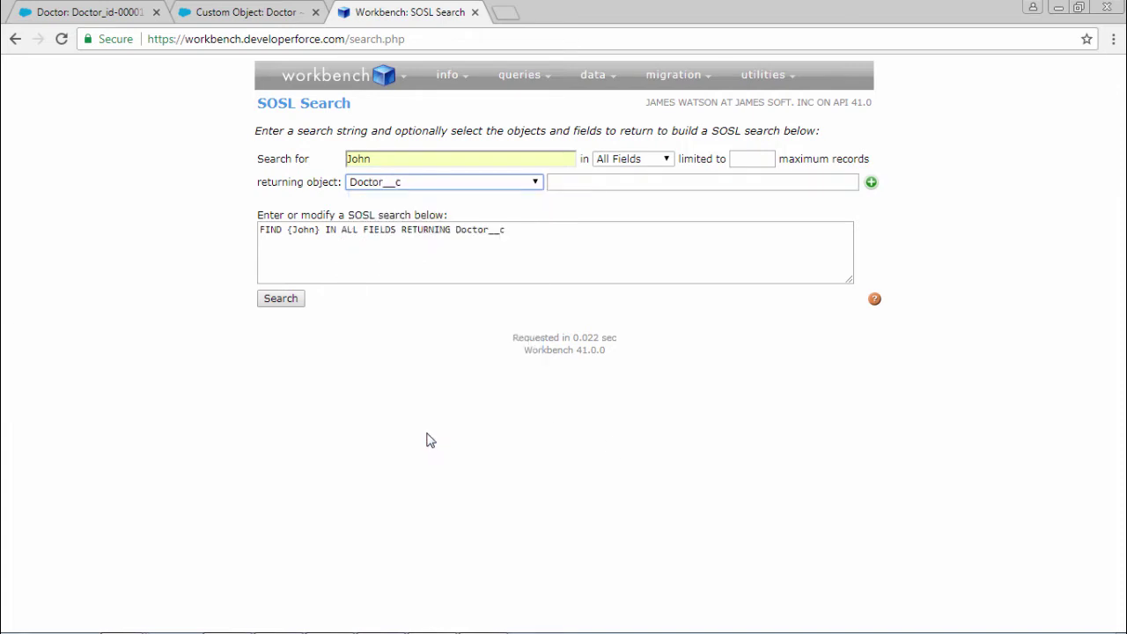
Step: Copy the Department__c API name from the Doctor object definition into the returned fields of the SOSL search
click(588, 183)
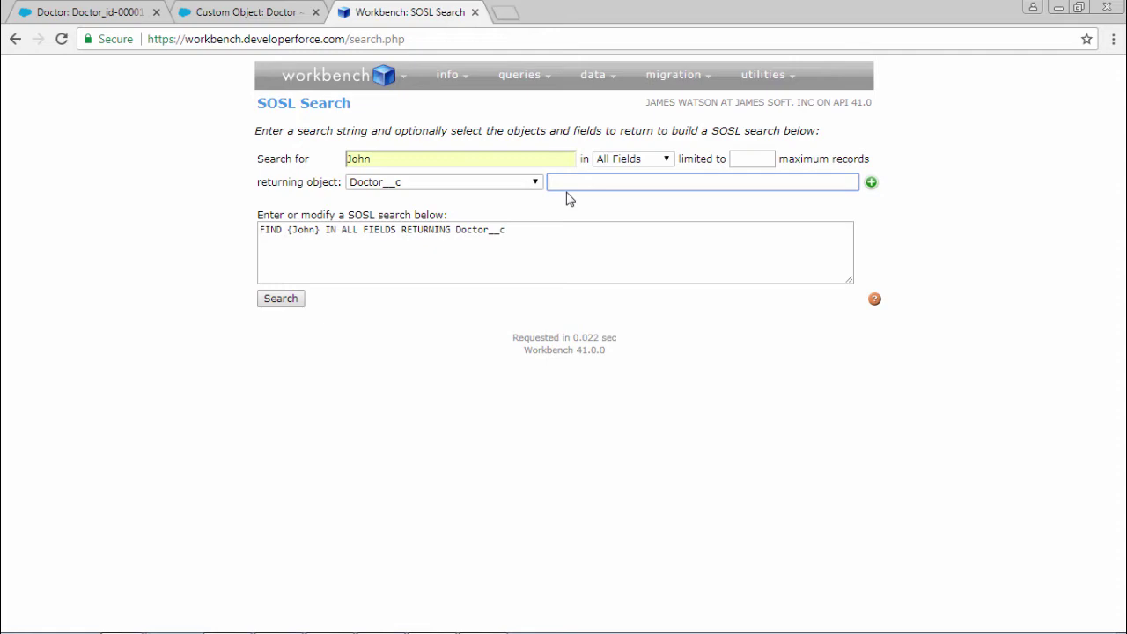
click(248, 13)
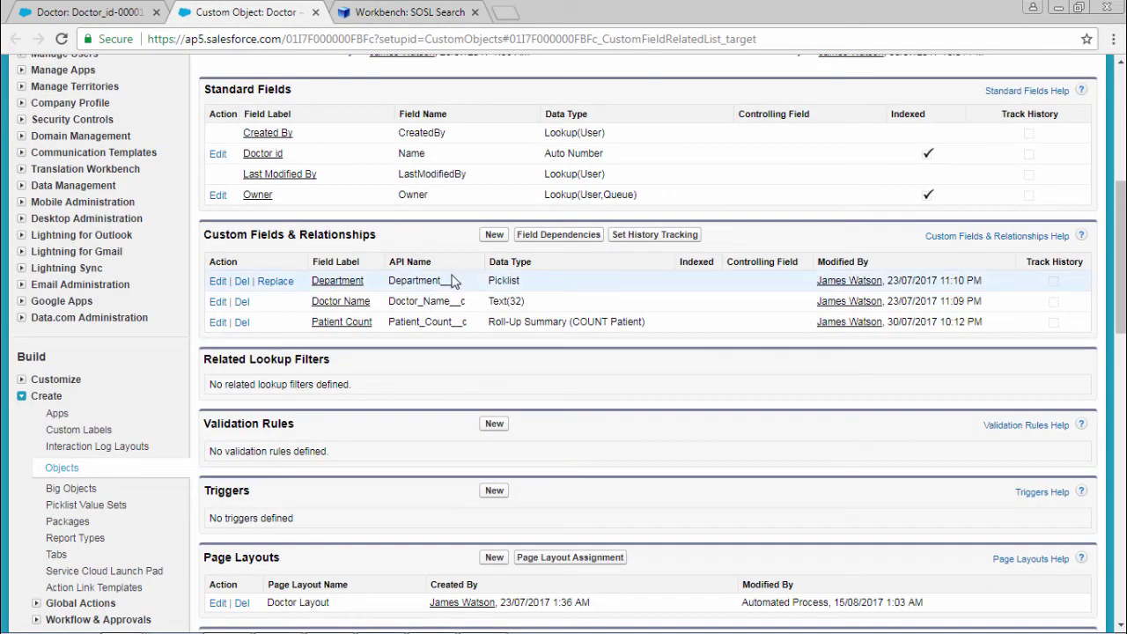
drag(459, 282, 395, 284)
key(ctrl+c)
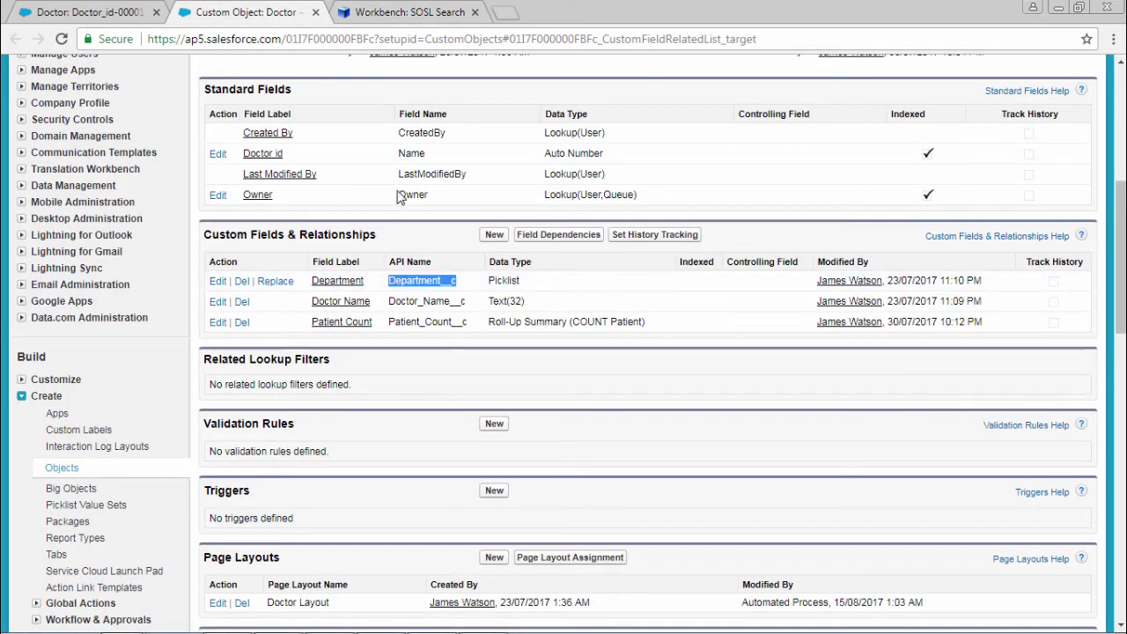
click(409, 13)
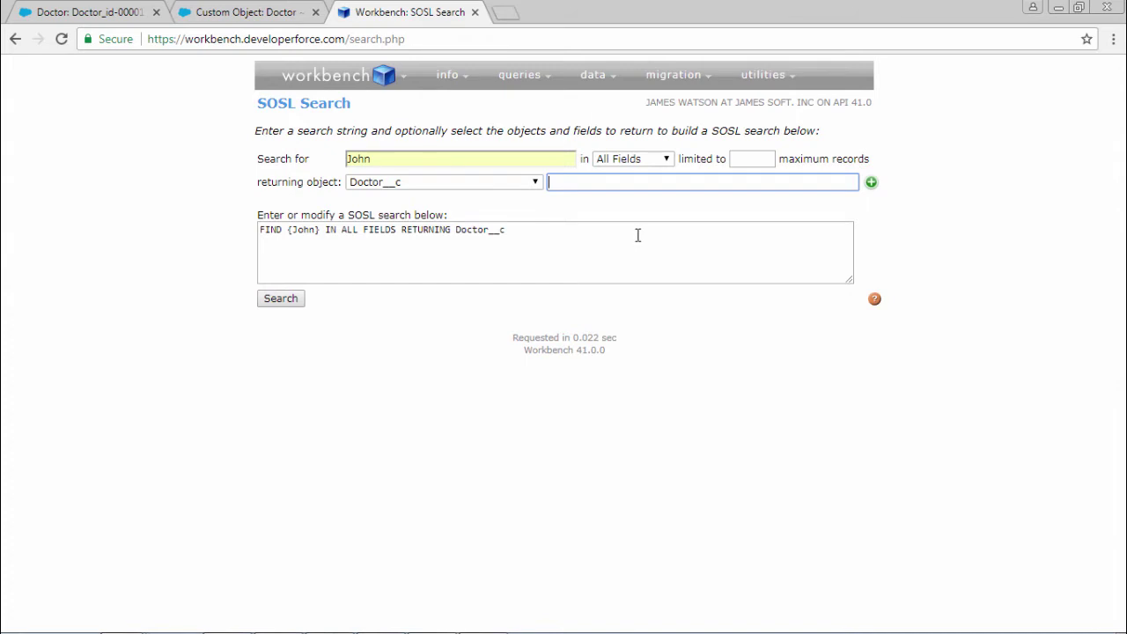
key(ctrl+v)
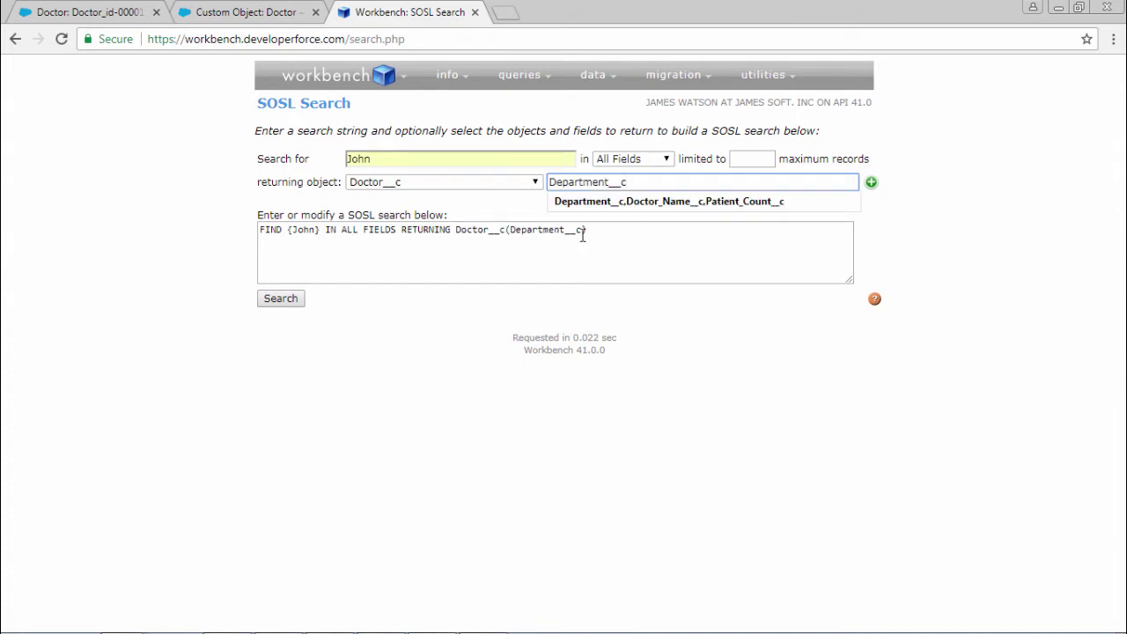
Step: Try filling the returned fields with the suggested list Department__c,Doctor_Name__c,Patient_Count__c and compare it with the Doctor object's API names
key(Down)
key(Return)
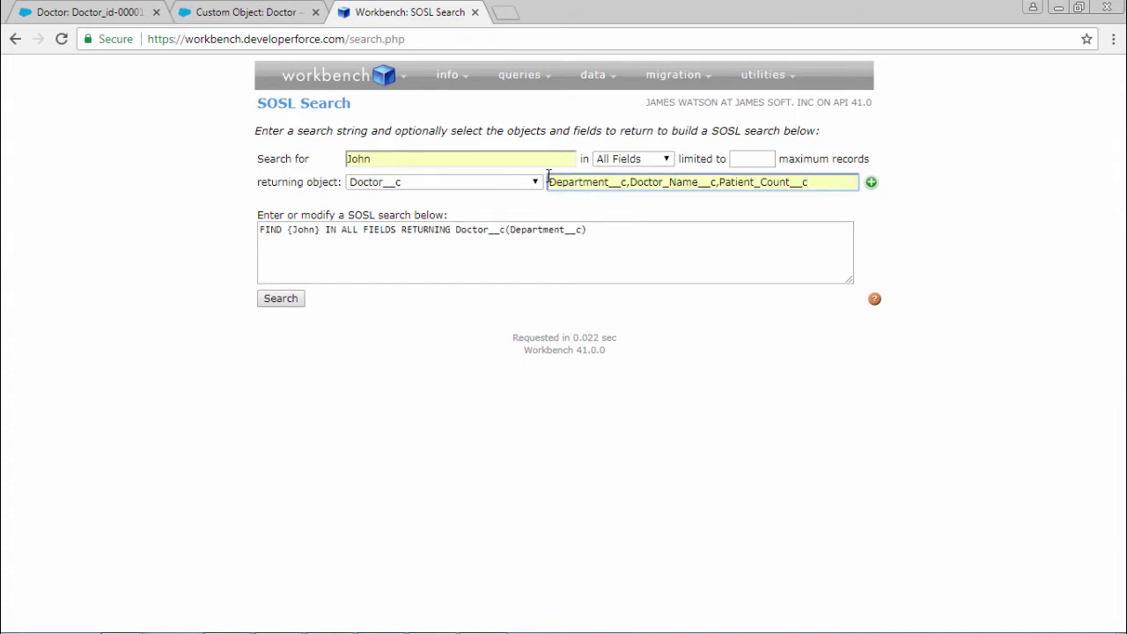
click(249, 13)
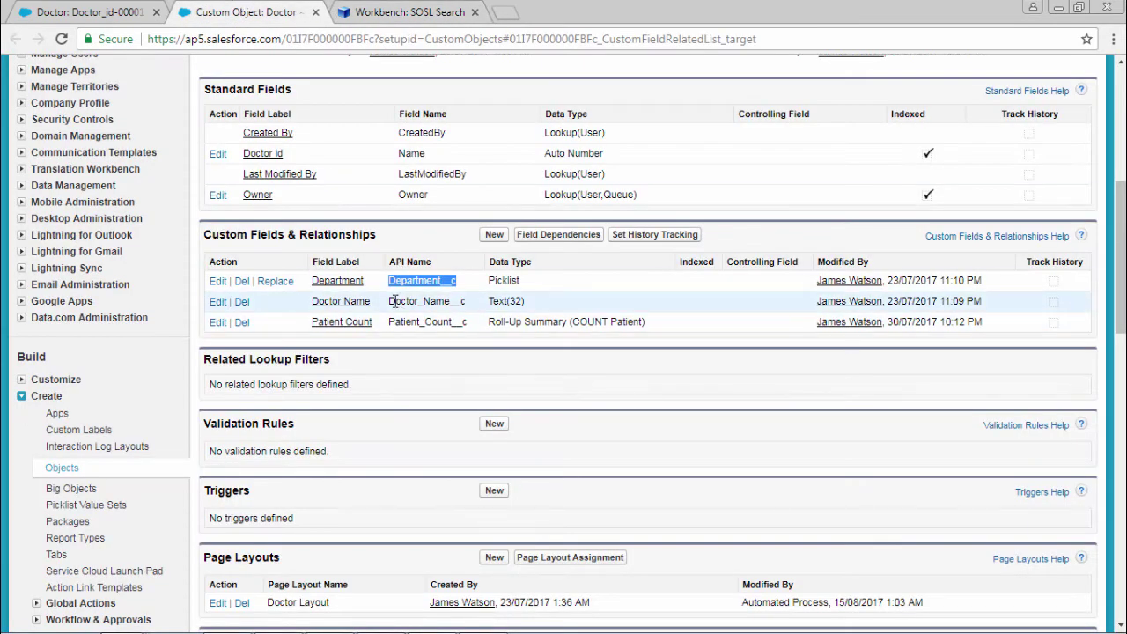
drag(393, 301, 463, 323)
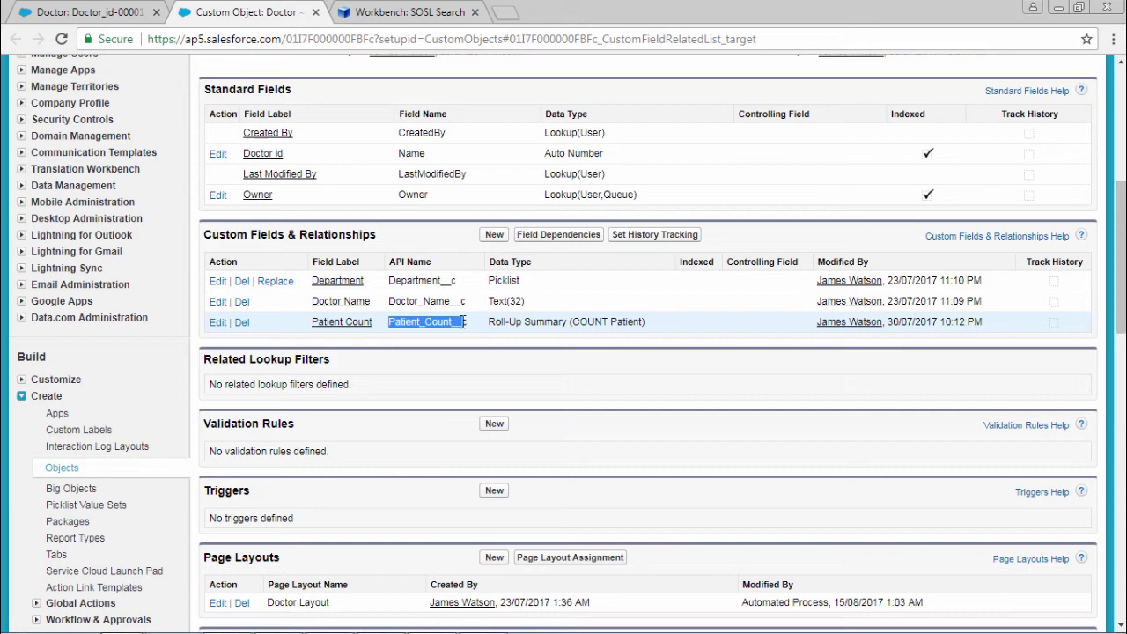
click(408, 10)
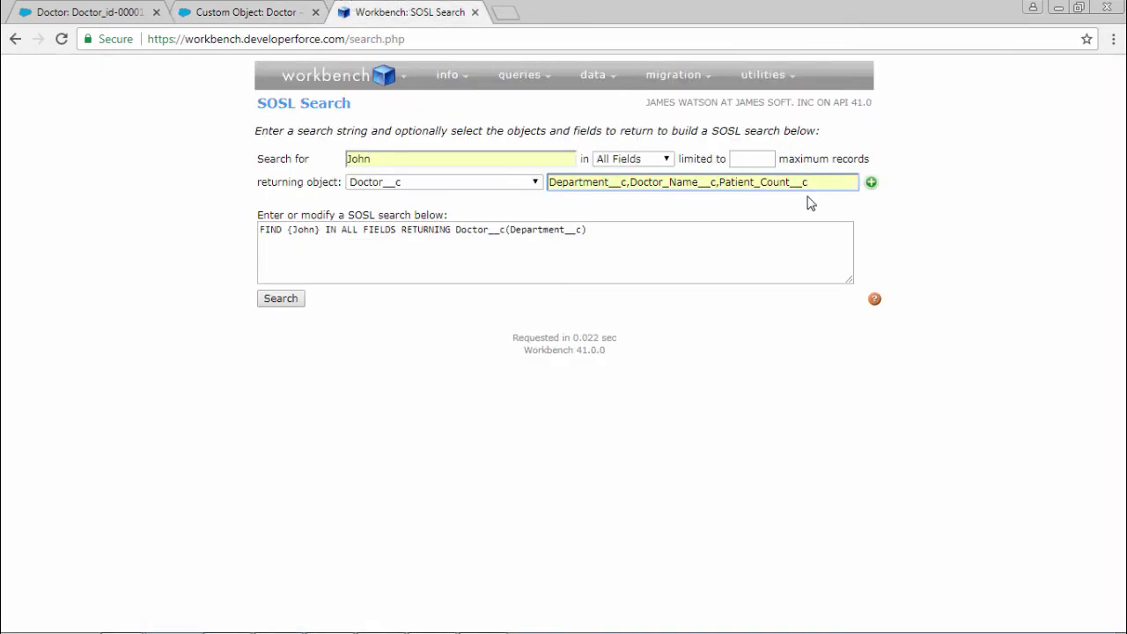
drag(814, 182, 528, 176)
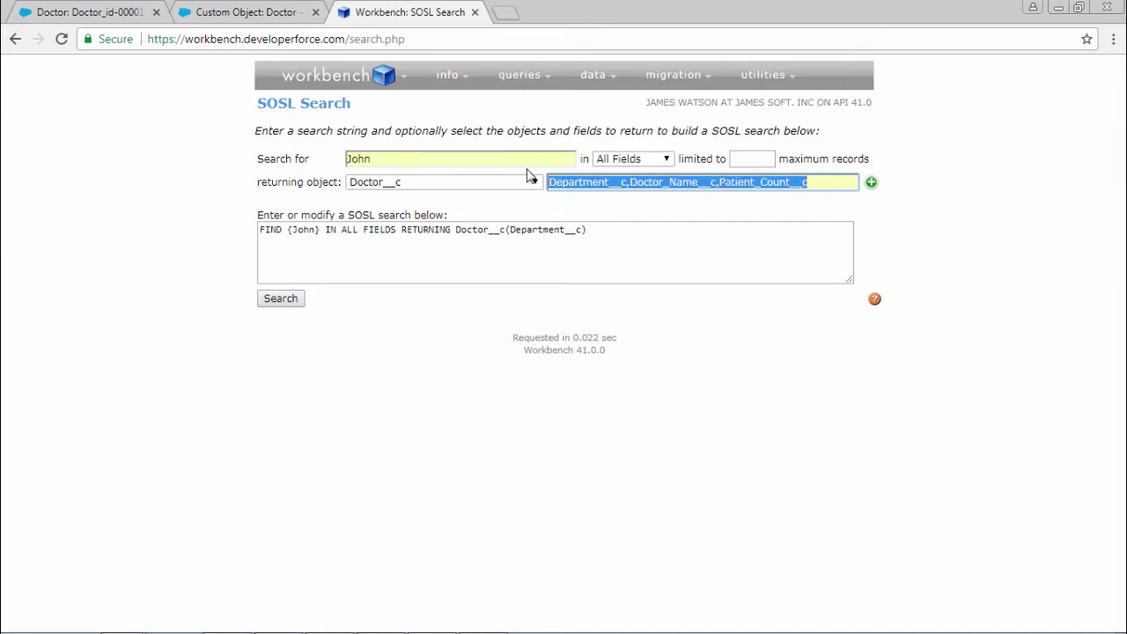
key(Down)
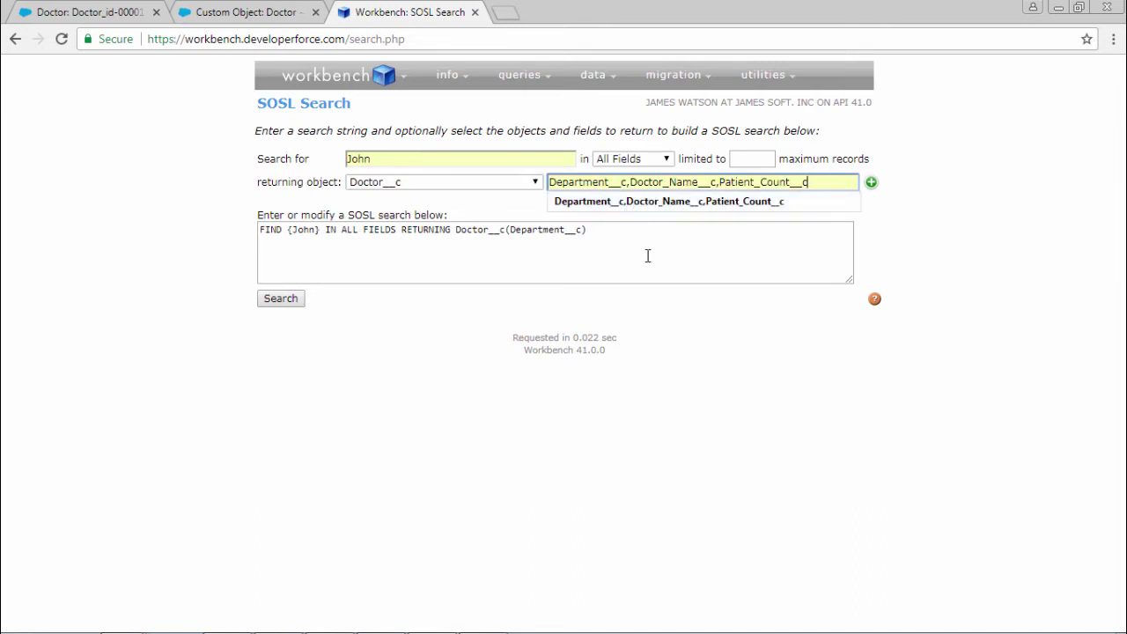
click(755, 329)
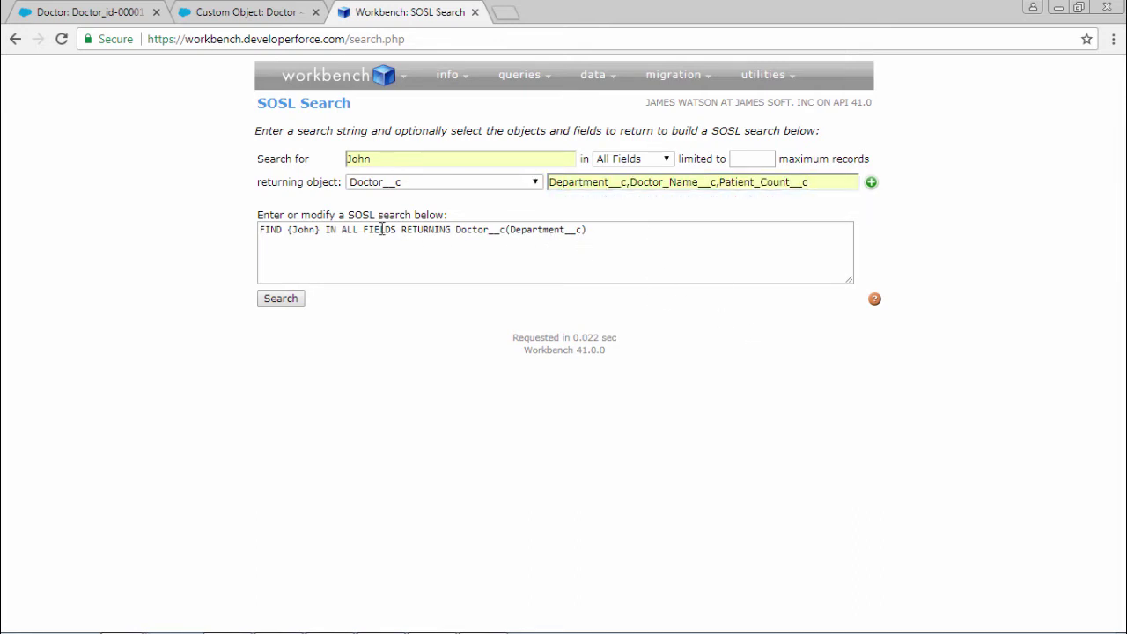
Step: Cut the returned fields entry back to "Department__c," including the trailing comma
click(707, 241)
click(898, 233)
drag(631, 182, 939, 189)
key(BackSpace)
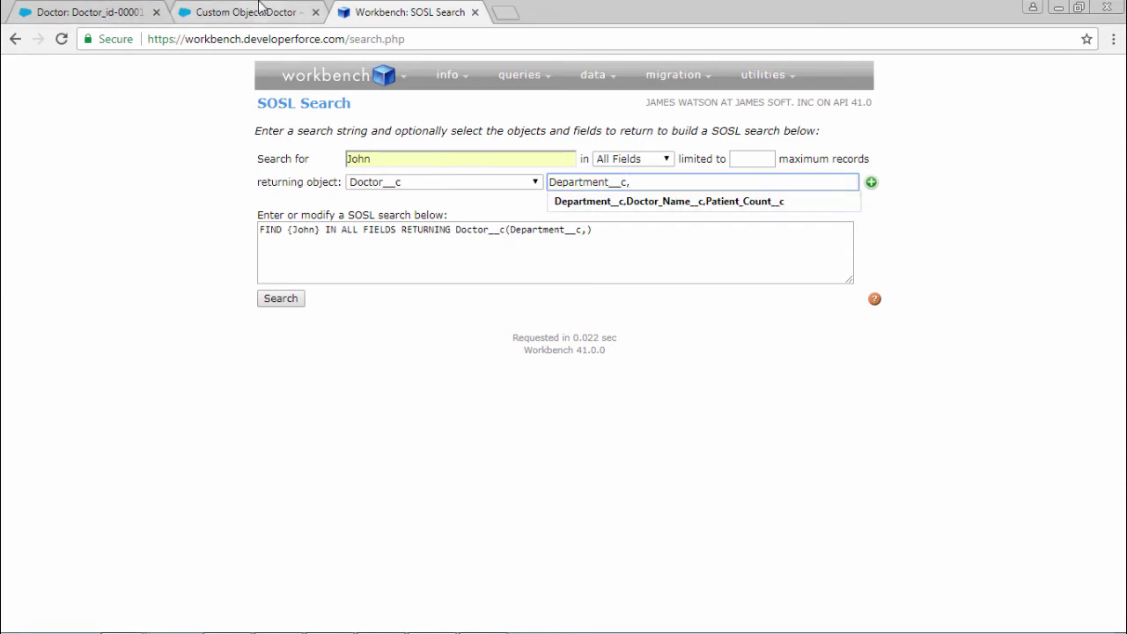
Step: Add the Doctor_Name__c API name from the Doctor object definition after Department__c in the returned fields
click(261, 7)
drag(390, 302, 464, 306)
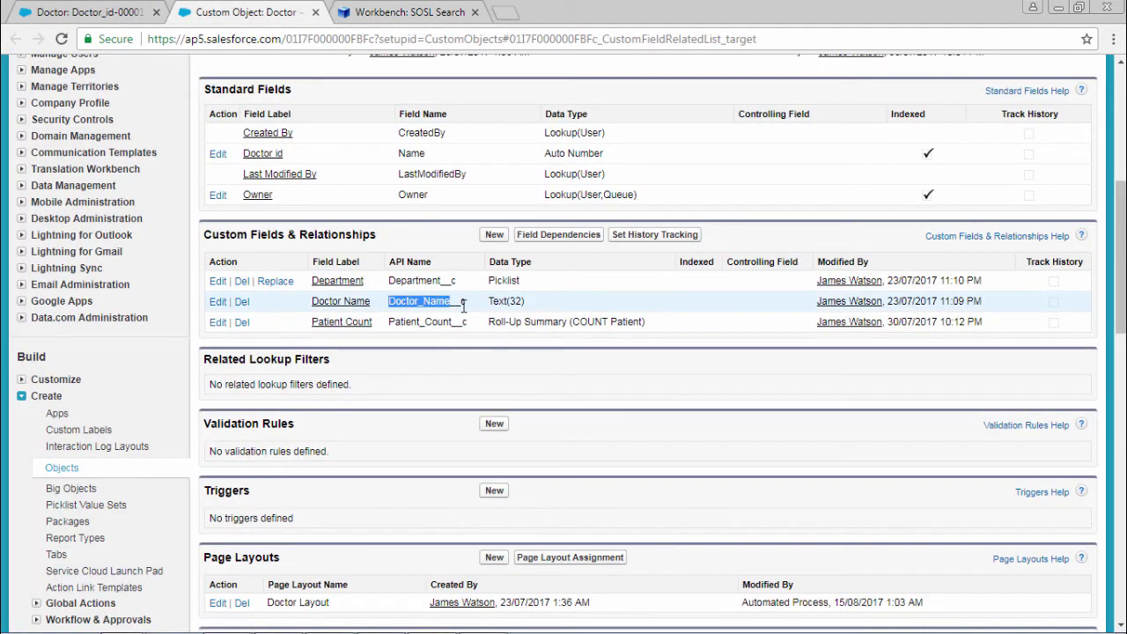
click(396, 10)
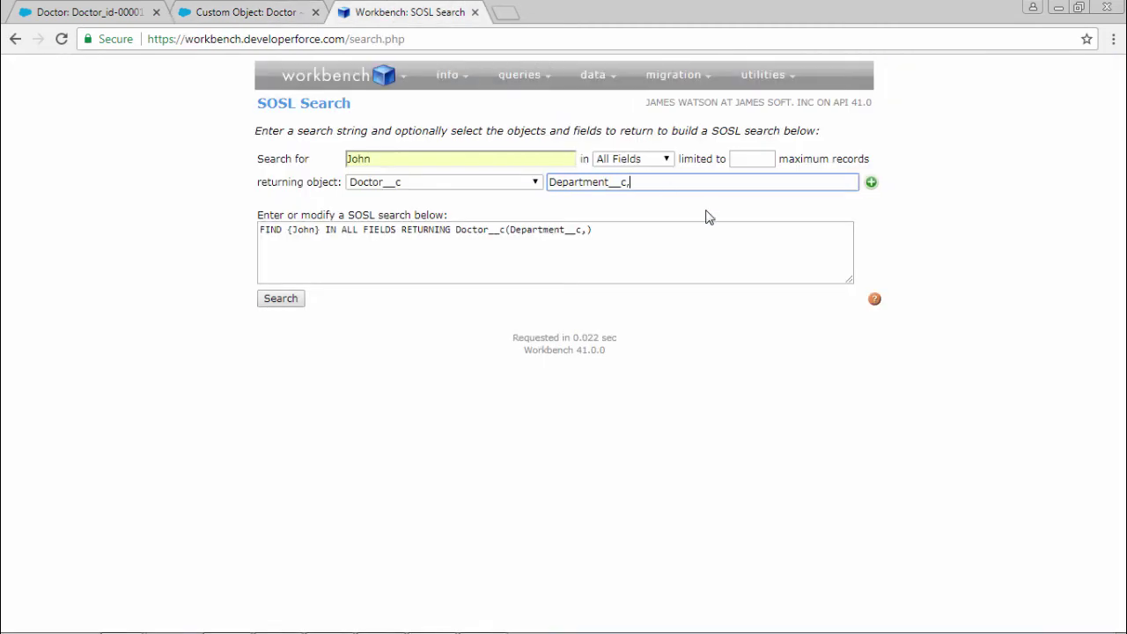
text(Doctor_Name__c)
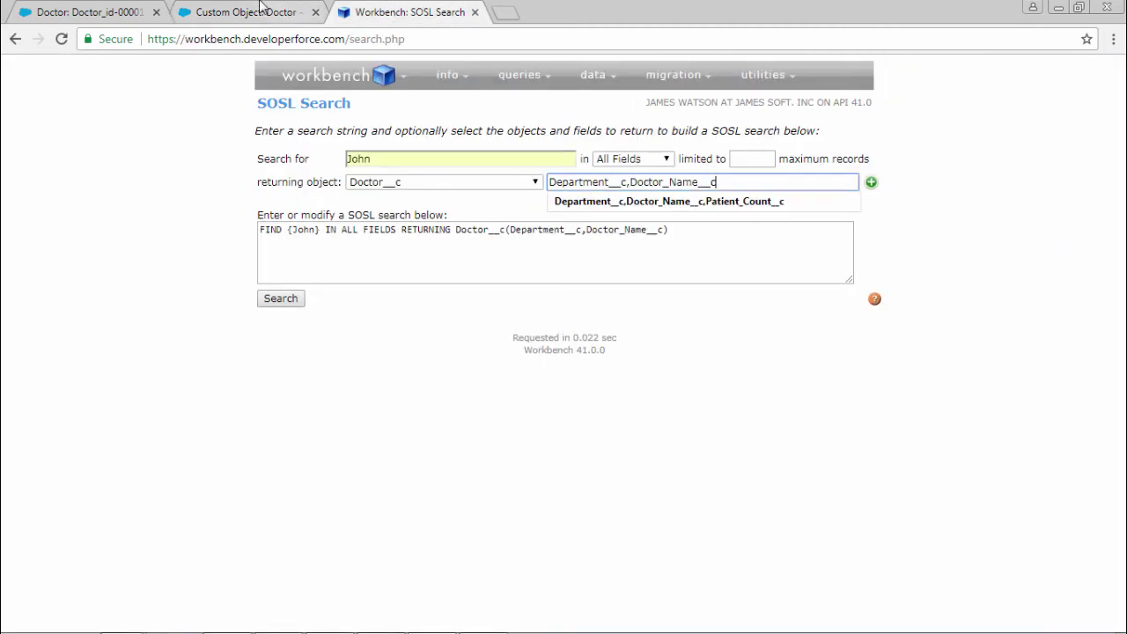
Step: Copy the Patient_Count__c API name from the object definition into the returned fields, separated from Doctor_Name__c by a comma
click(261, 7)
drag(390, 322, 468, 334)
key(ctrl+c)
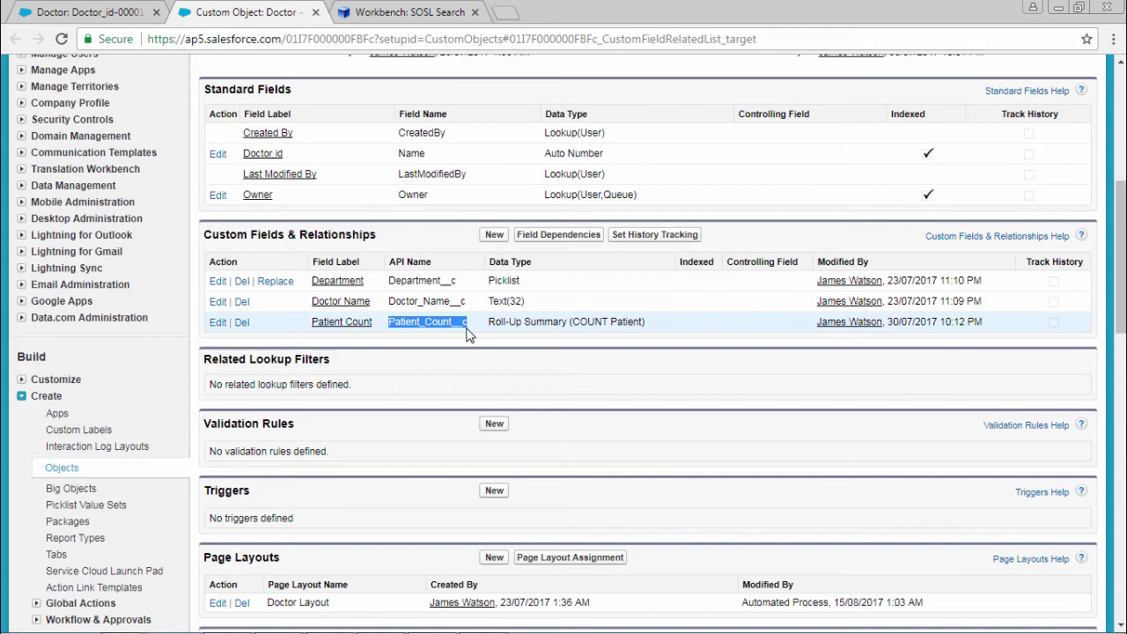
click(397, 12)
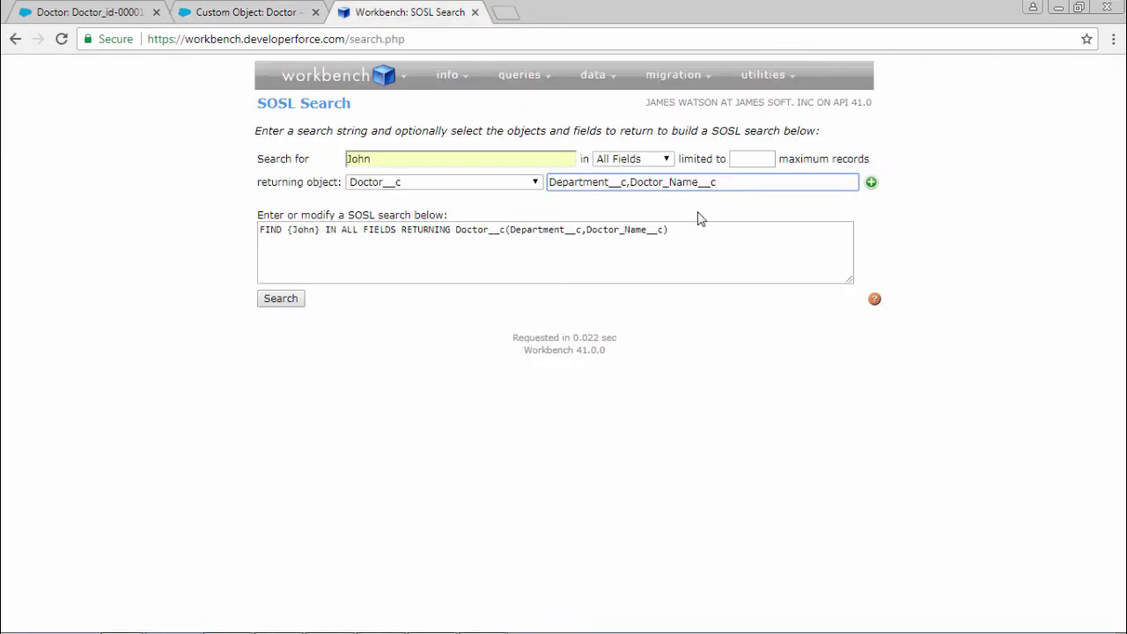
key(ctrl+v)
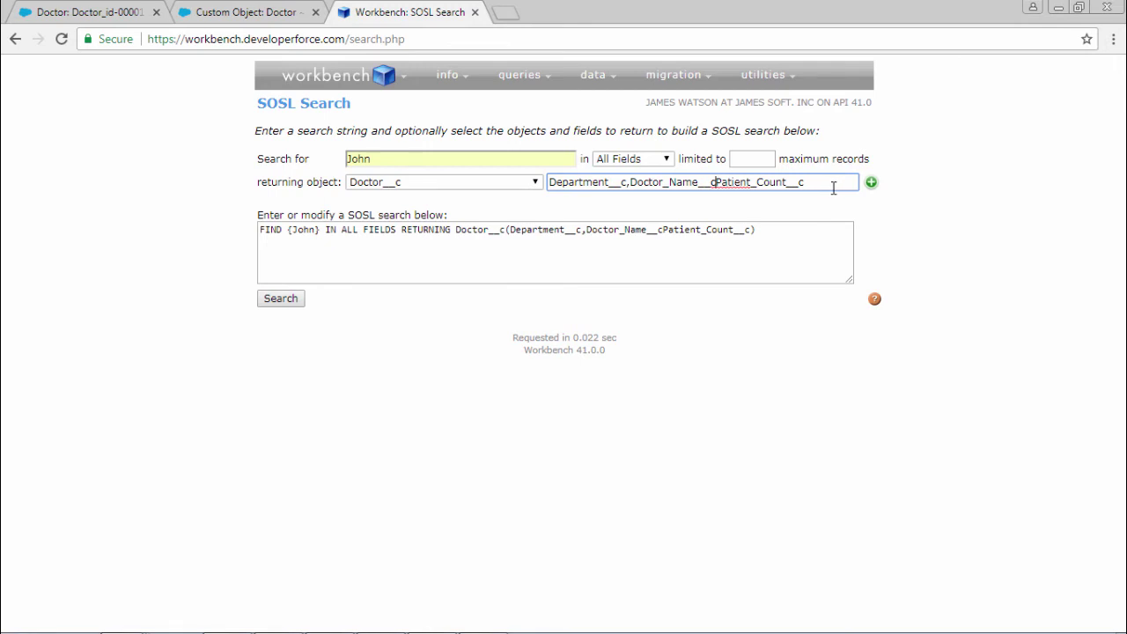
text(,)
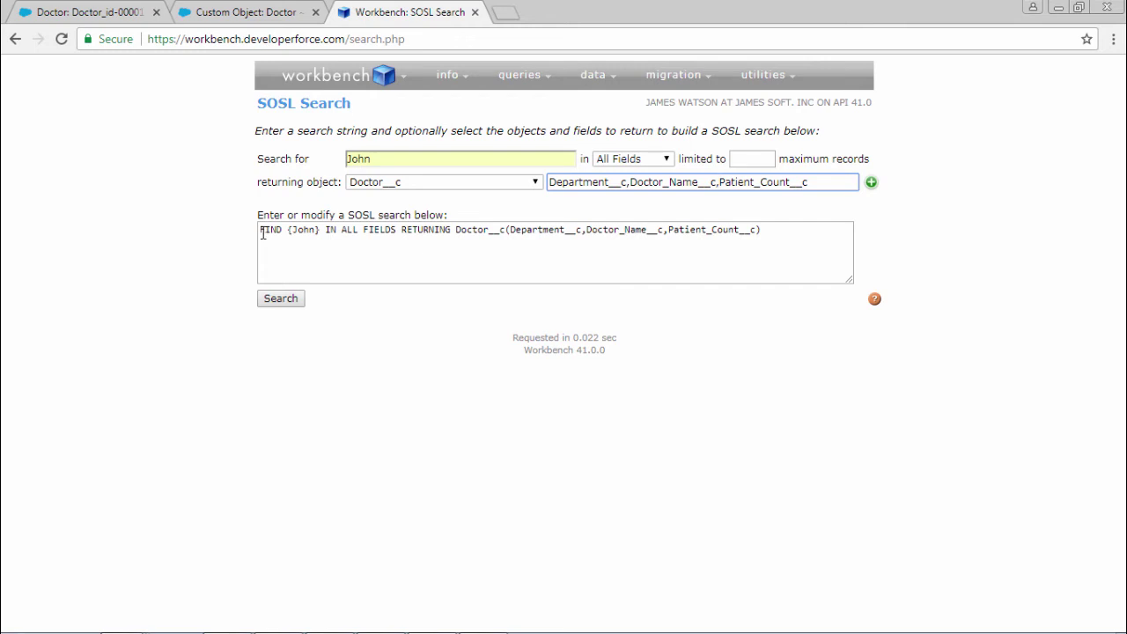
Step: Examine the generated SOSL statement clause by clause: the FIND term, the ALL FIELDS scope, the returned Doctor__c object and its field list
drag(259, 229, 783, 234)
click(289, 248)
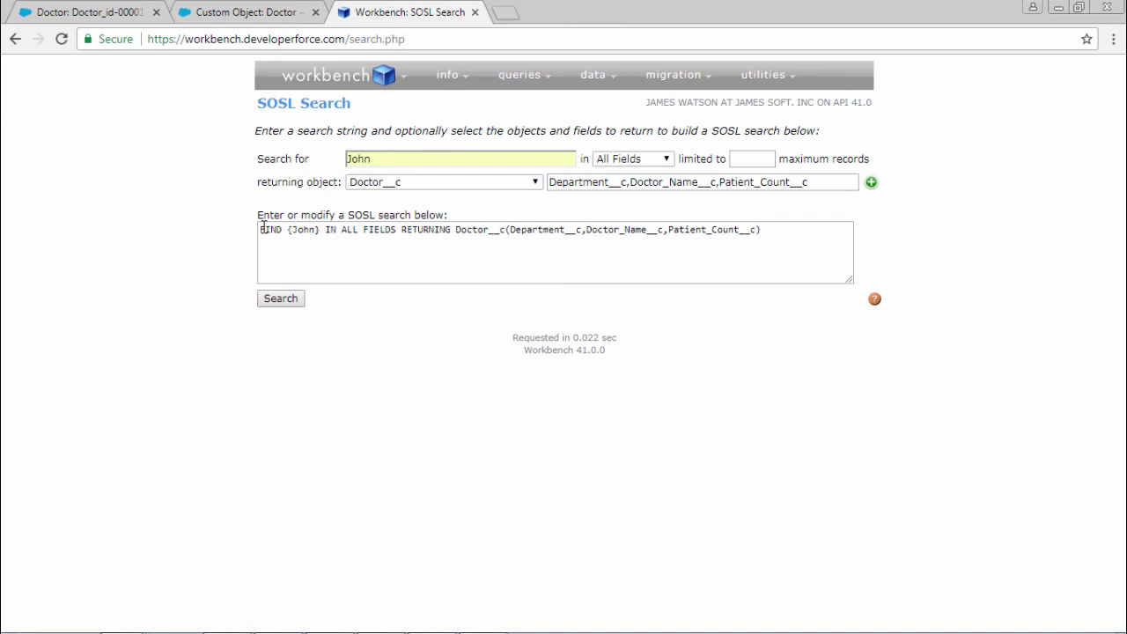
double_click(264, 229)
click(264, 229)
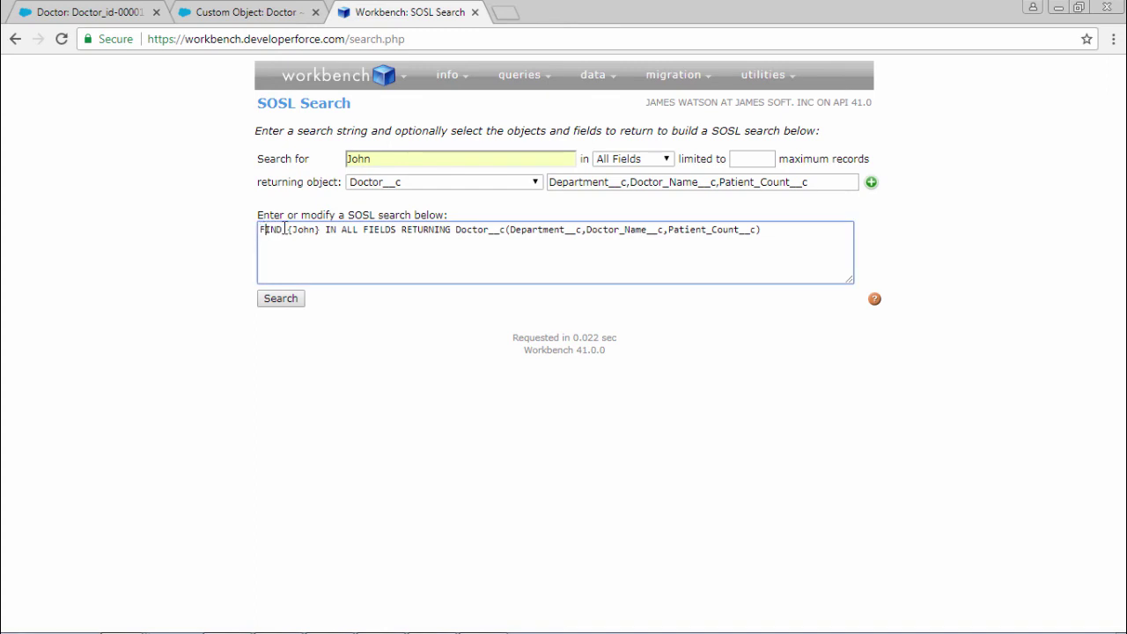
double_click(297, 228)
drag(326, 229, 385, 229)
click(366, 231)
click(430, 249)
drag(417, 230, 512, 230)
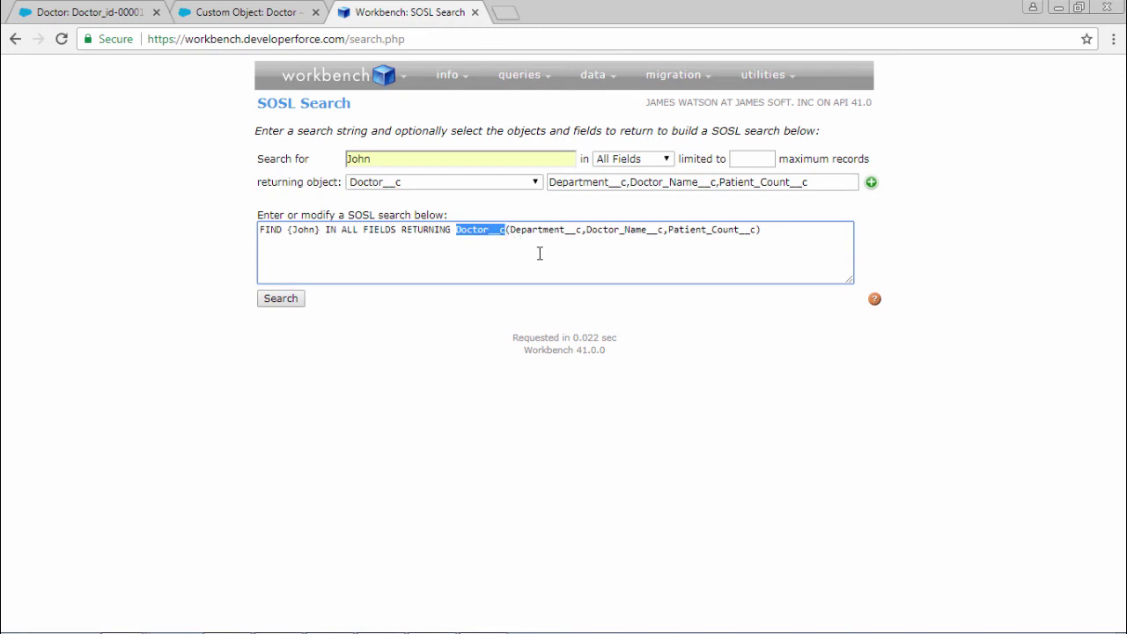
click(538, 230)
drag(509, 230, 756, 234)
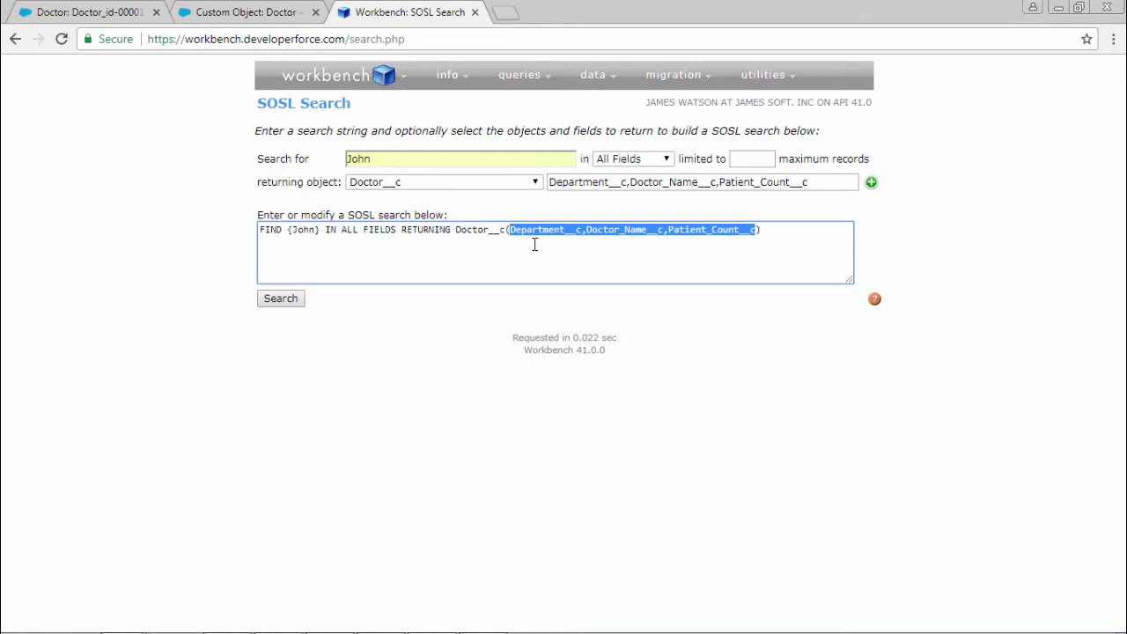
click(348, 342)
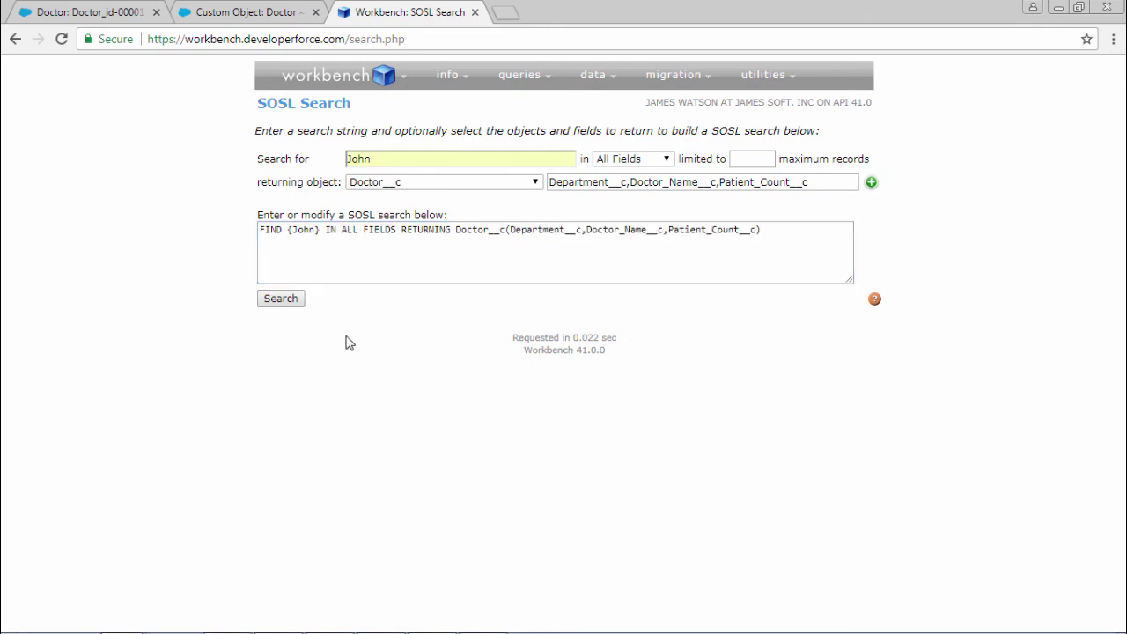
Step: Run the SOSL search and review the Department__c, Doctor_Name__c and Patient_Count__c values in the Doctor__c results
click(295, 305)
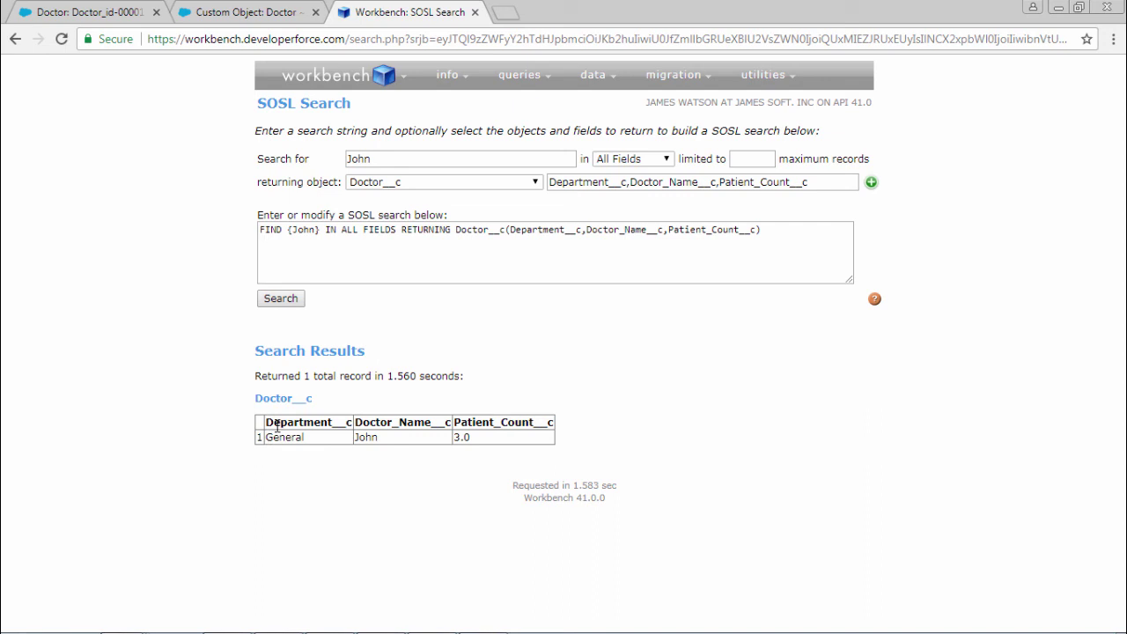
drag(273, 423, 382, 449)
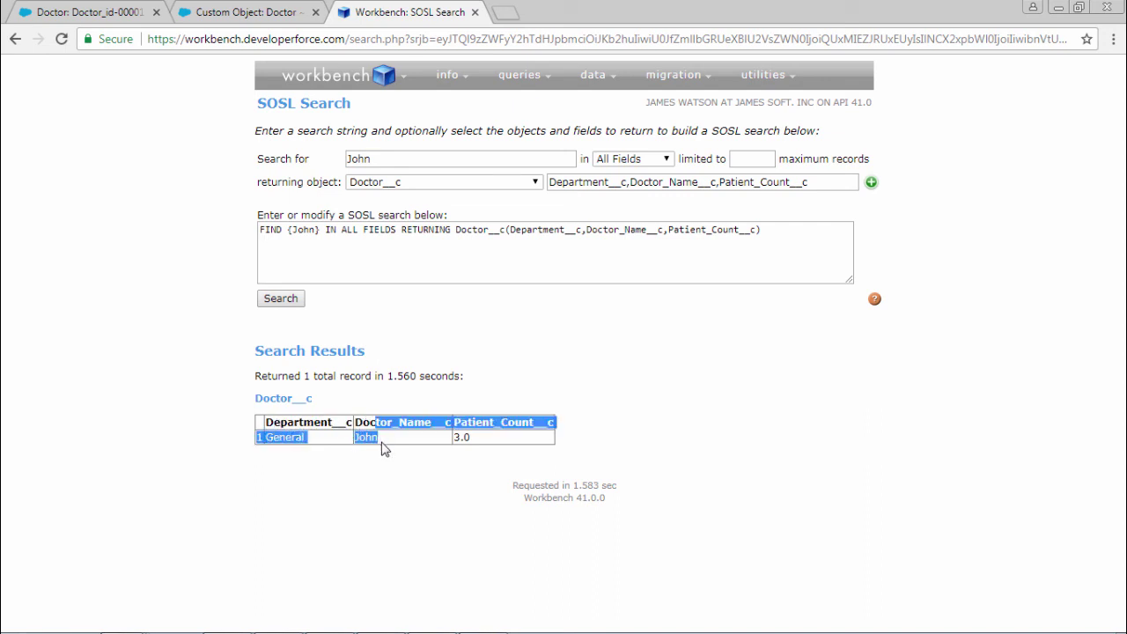
click(456, 437)
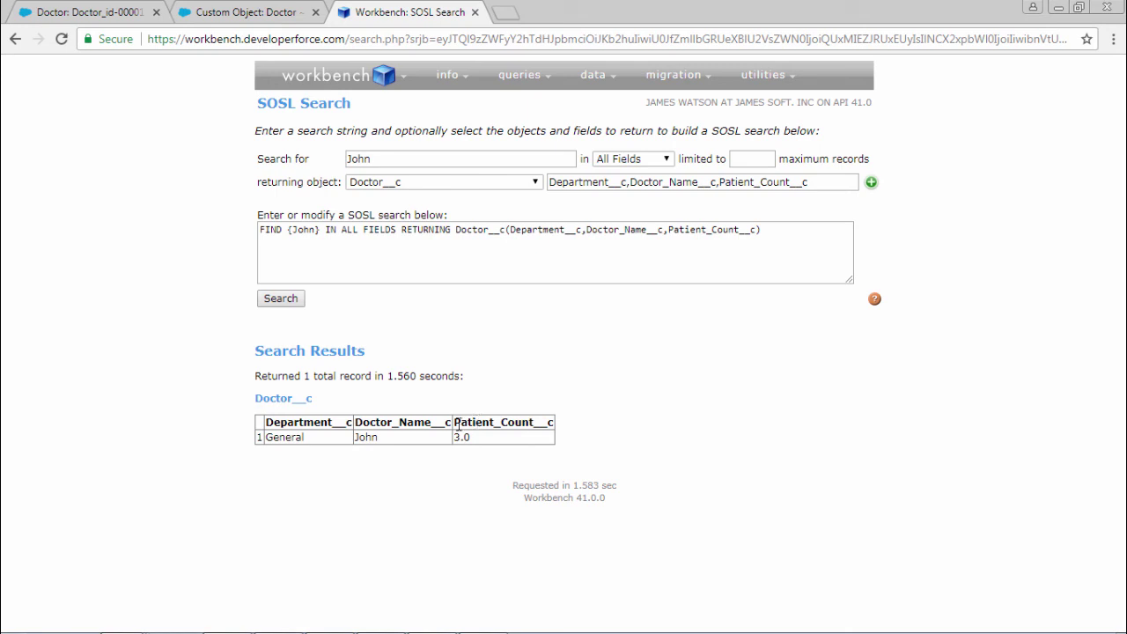
drag(455, 422, 468, 440)
click(622, 396)
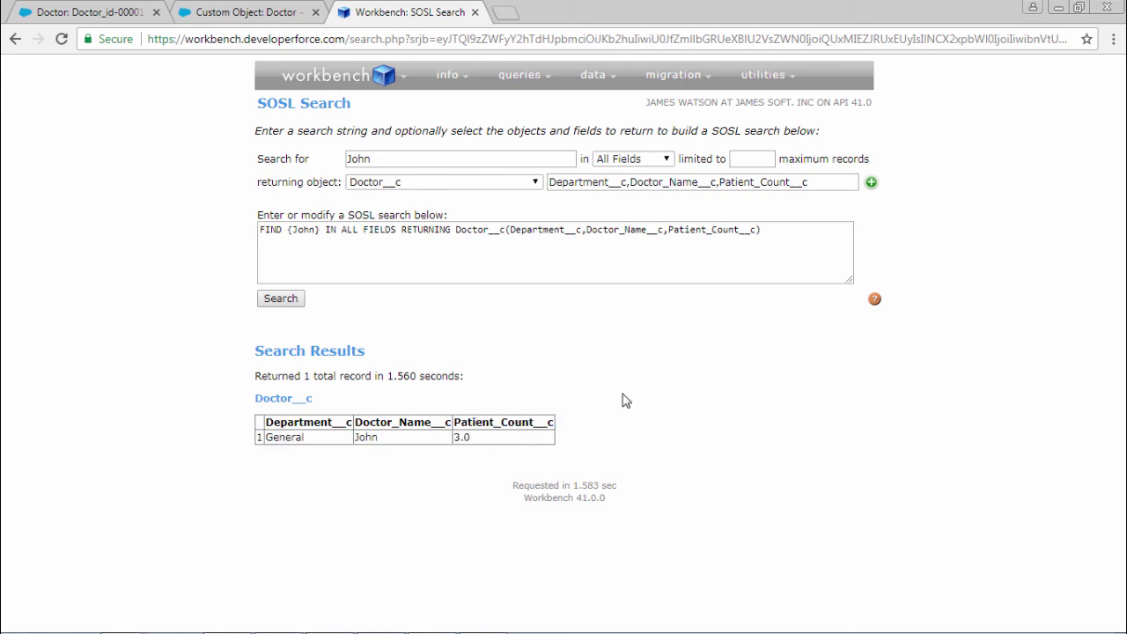